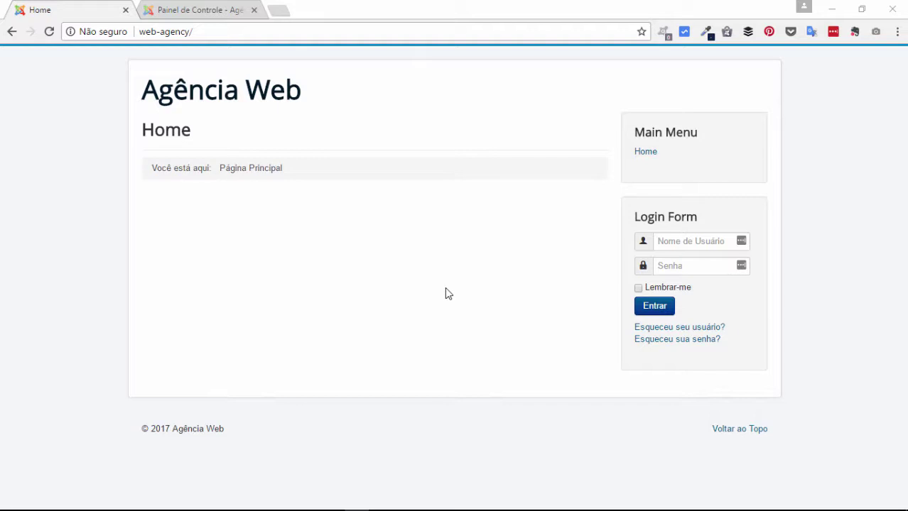
Step: Look at the Painel de Controle tab, return to the Home tab, and open a blank tab
click(209, 8)
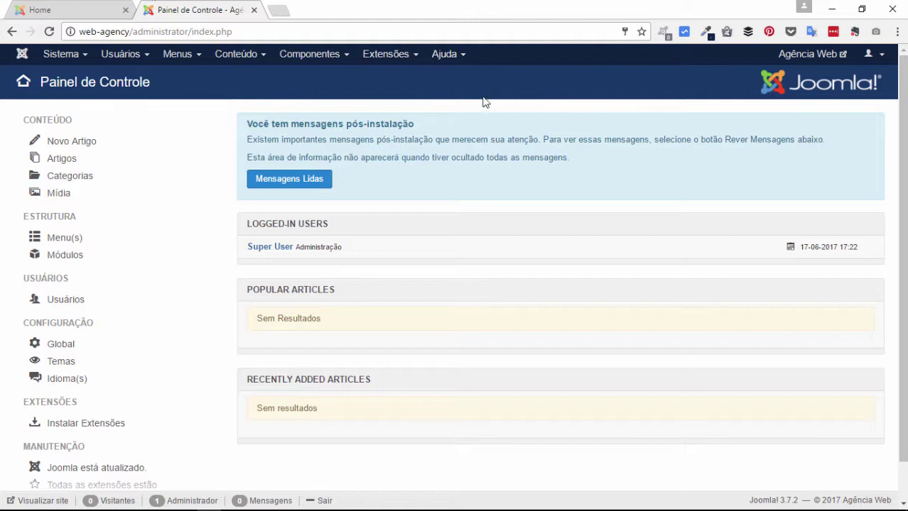
click(60, 6)
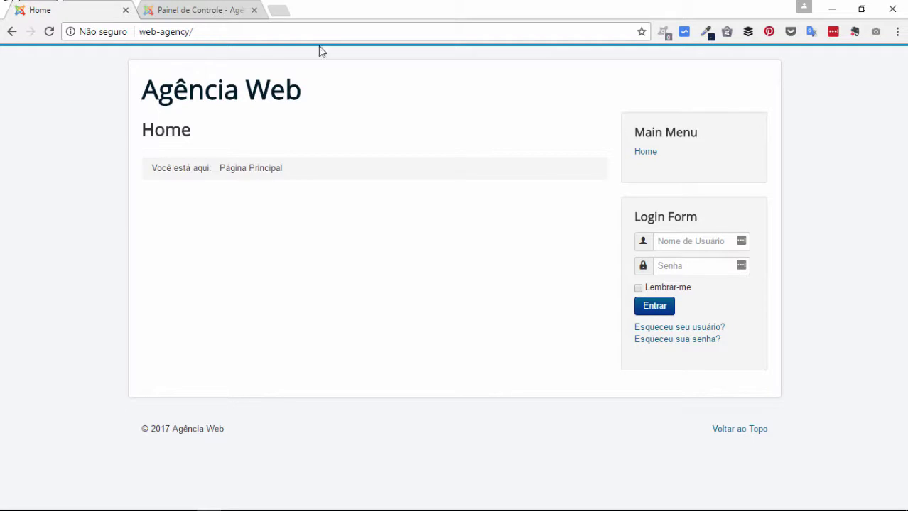
click(286, 12)
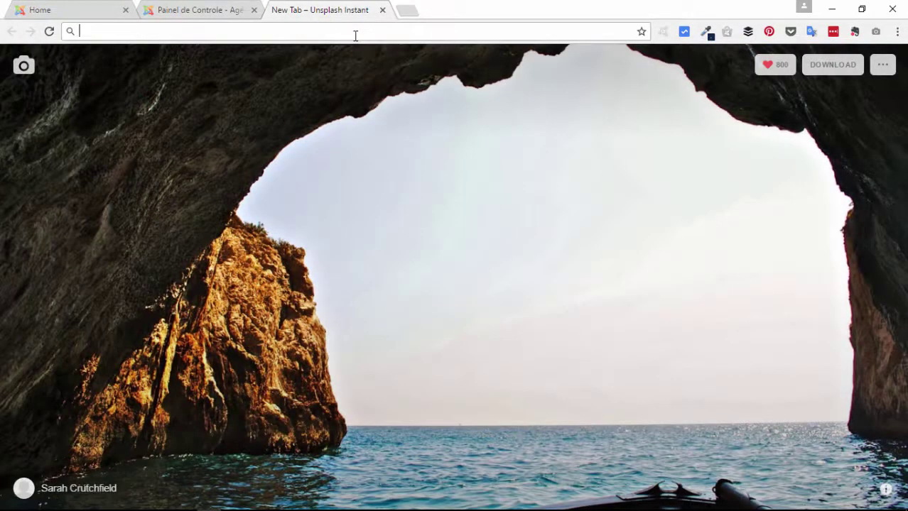
Step: Load gantry.org and go to its downloads page to find the Joomla 3.4+ packages
text(gantry.org)
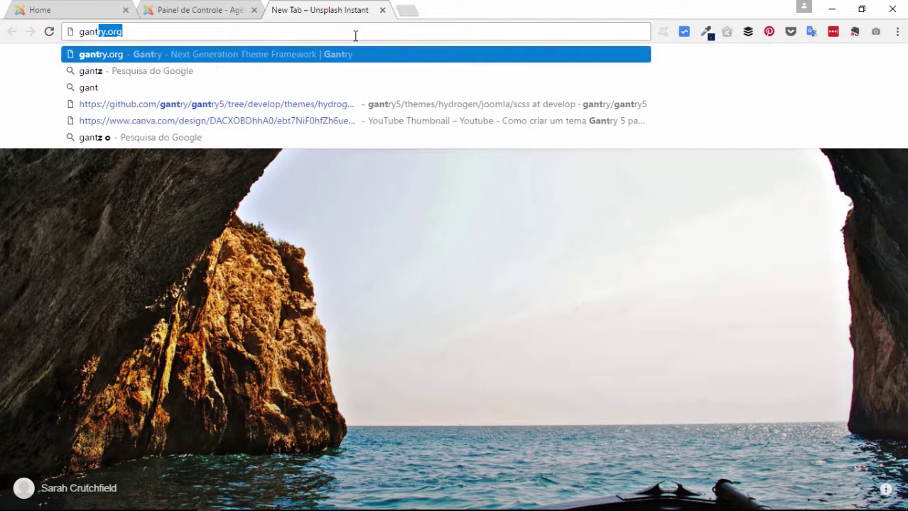
key(Return)
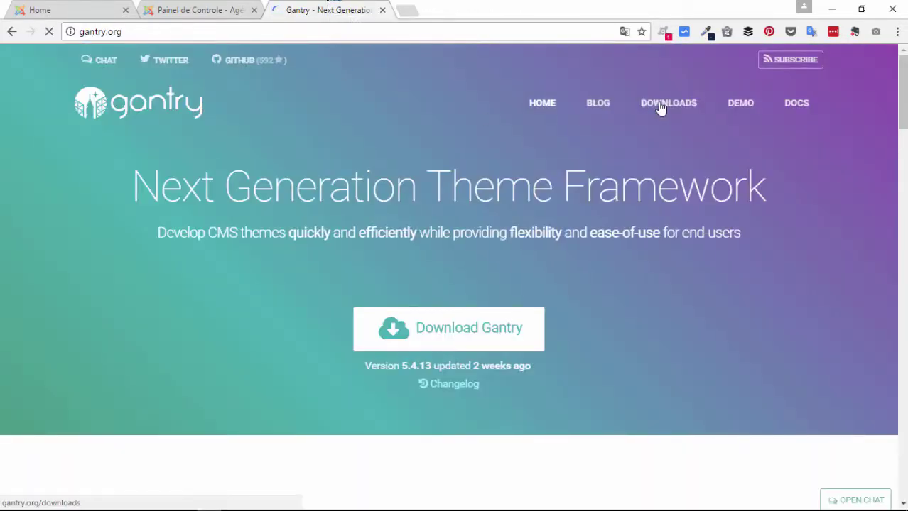
click(660, 105)
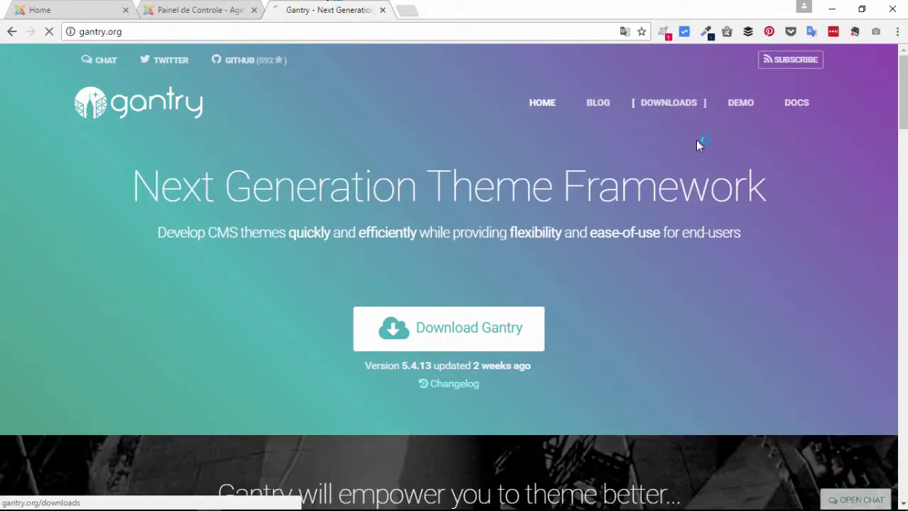
scroll(438, 147, down, 5)
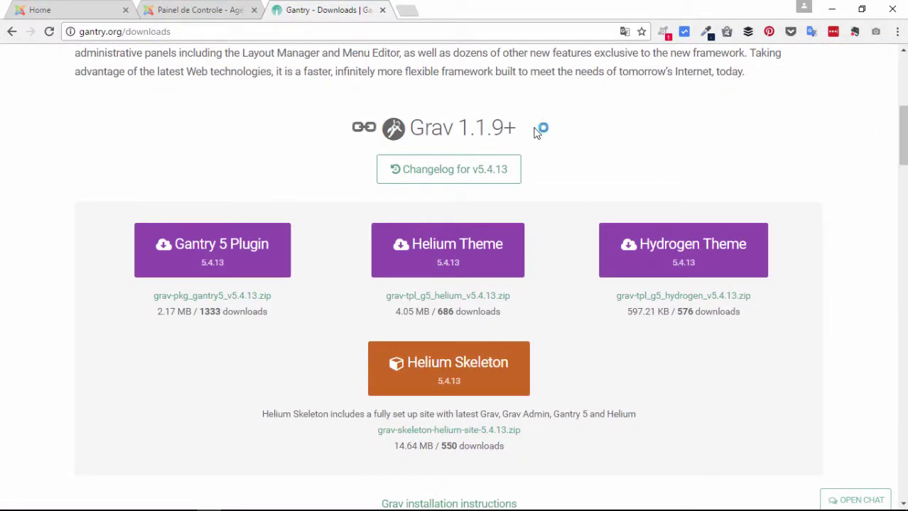
scroll(719, 122, down, 8)
scroll(692, 86, down, 4)
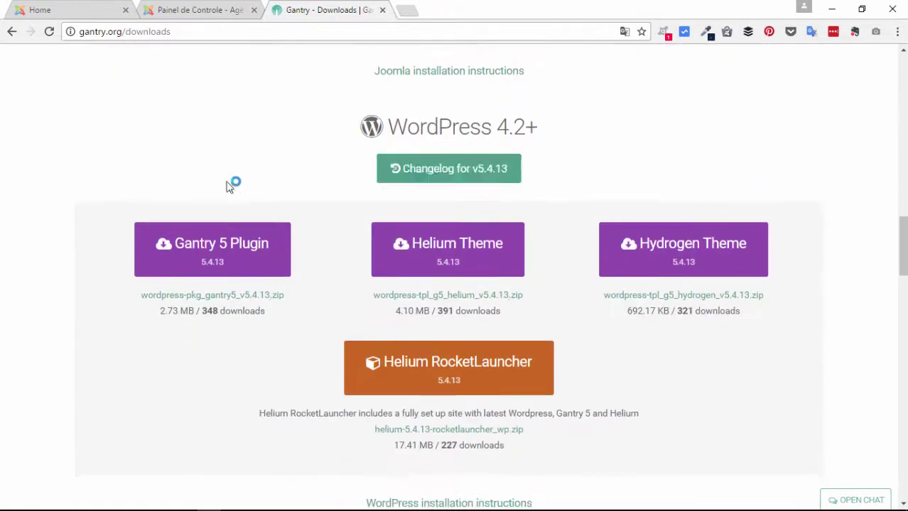
scroll(719, 102, up, 6)
scroll(701, 117, up, 2)
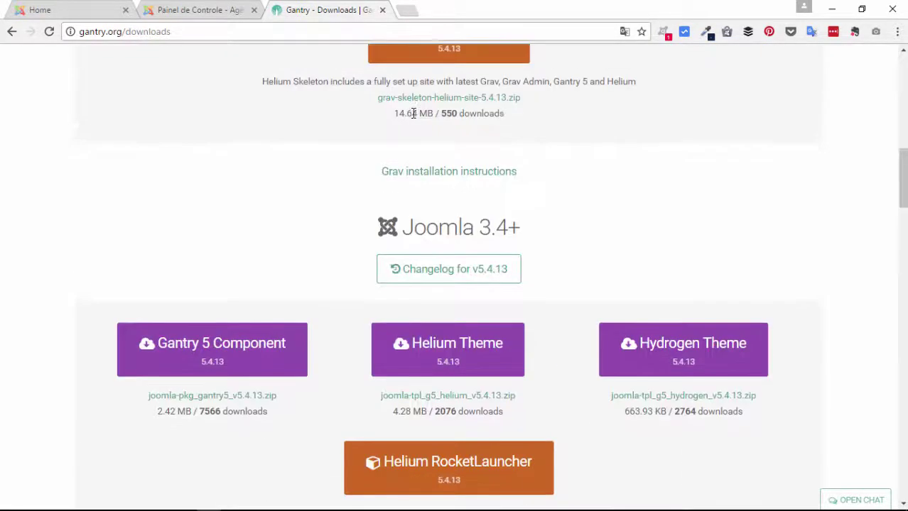
scroll(638, 77, down, 2)
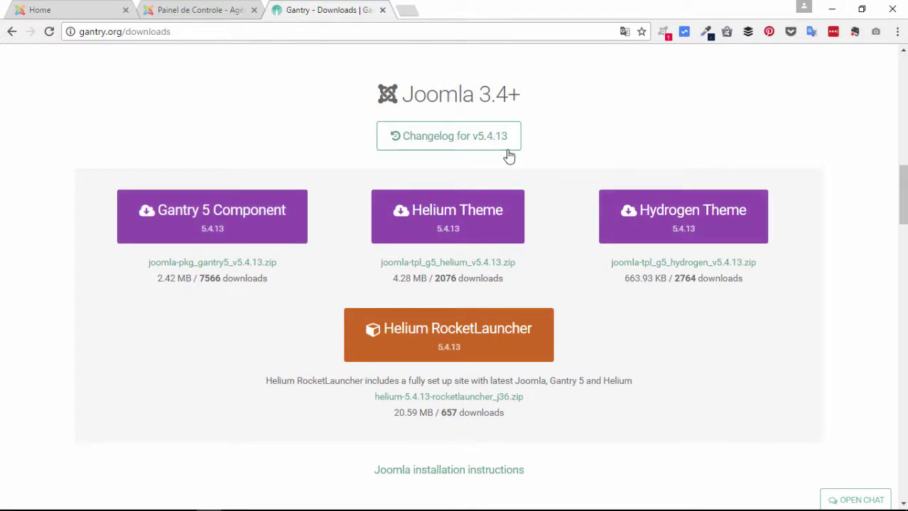
Step: Download the Hydrogen Theme and the Gantry 5 Component for Joomla
click(710, 226)
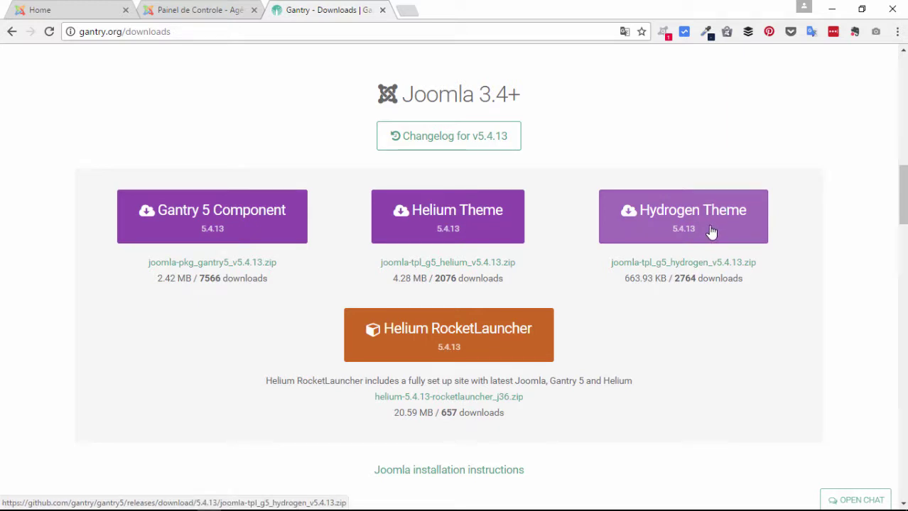
click(186, 213)
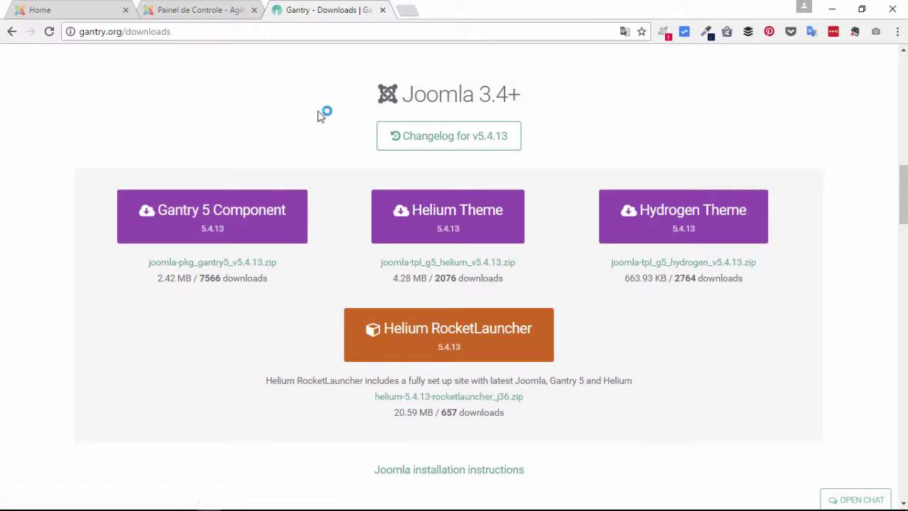
mouse_move(234, 508)
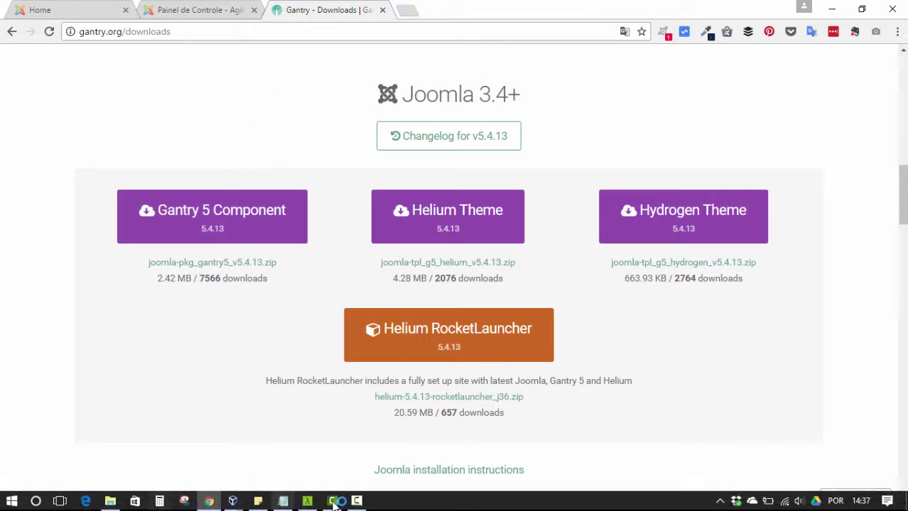
Step: Open the web-agency folder, look inside web-agency-site, and come back
click(111, 501)
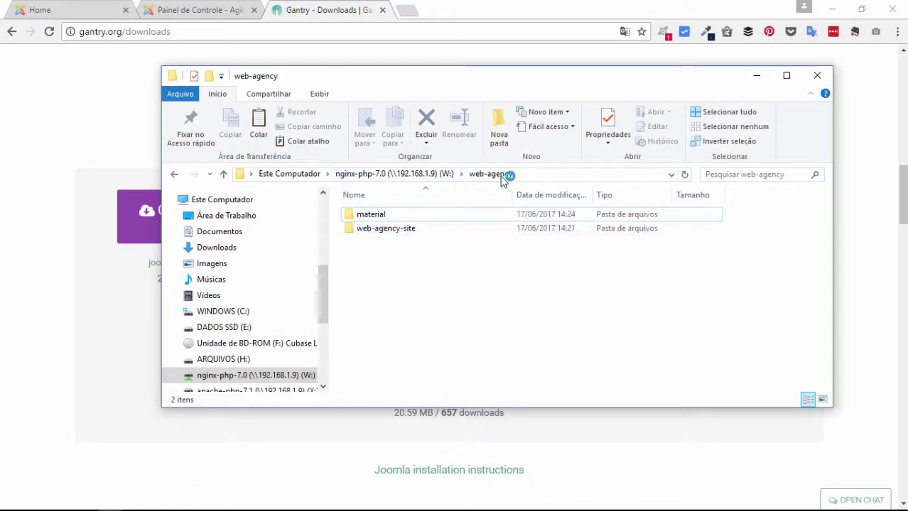
click(368, 234)
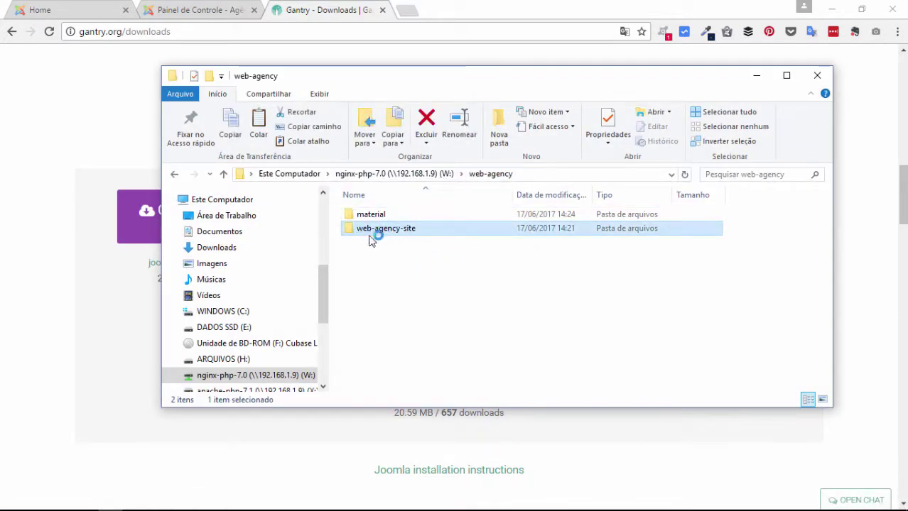
double_click(396, 236)
scroll(398, 320, down, 3)
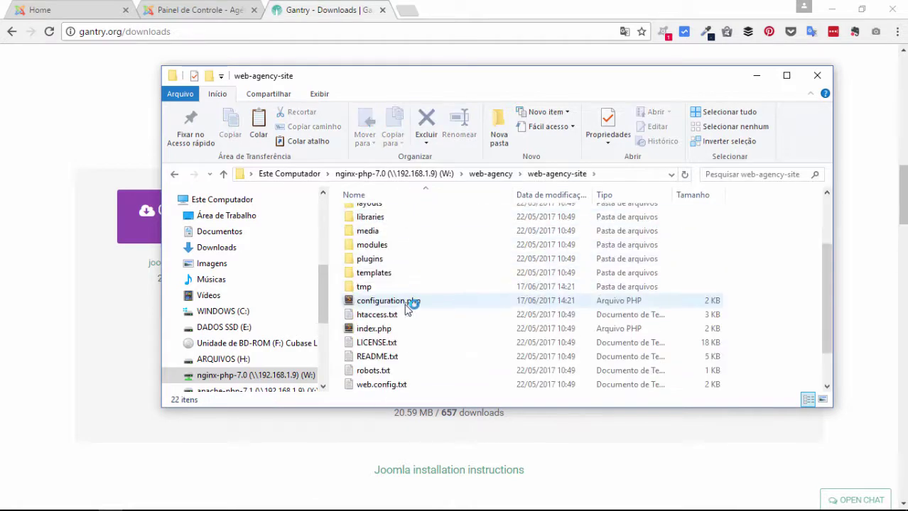
scroll(407, 242, up, 5)
click(174, 174)
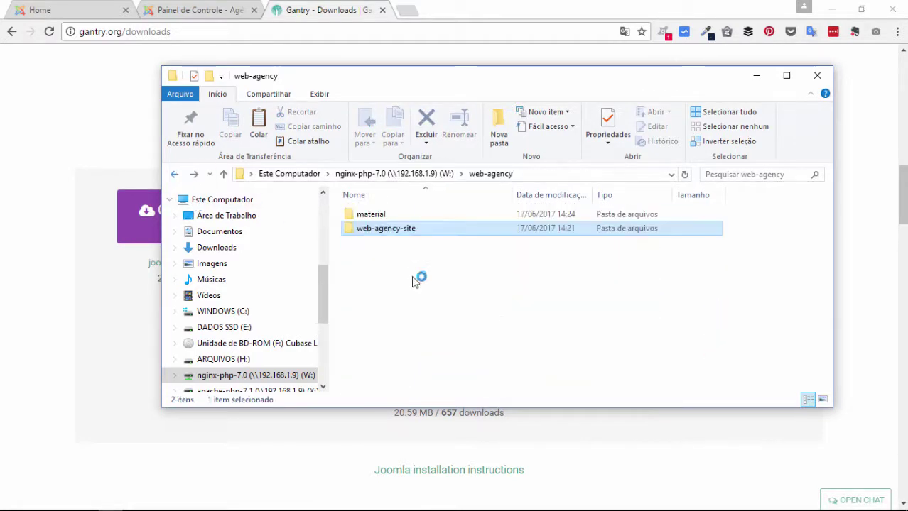
Step: In the material folder, confirm the Joomla 3.7.2, gantry5 v5.4.13 and Hydrogen zips, then minimize Explorer
double_click(371, 214)
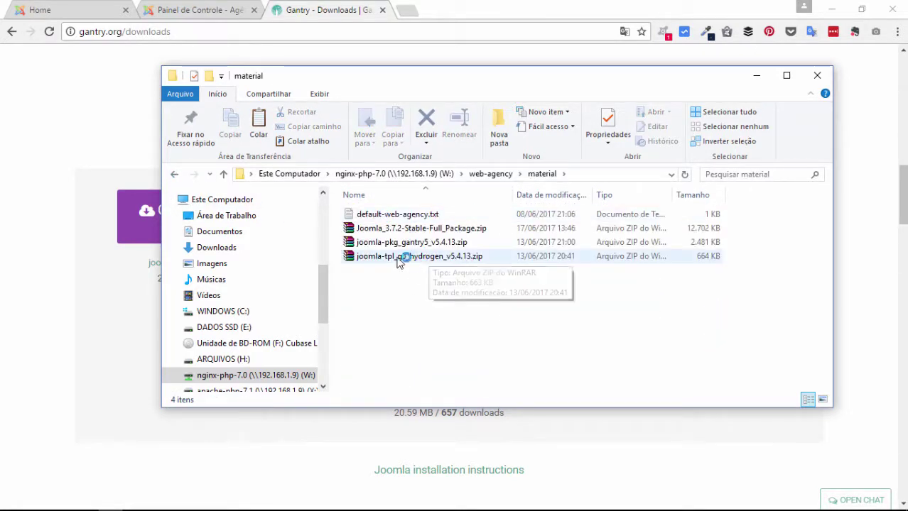
click(407, 230)
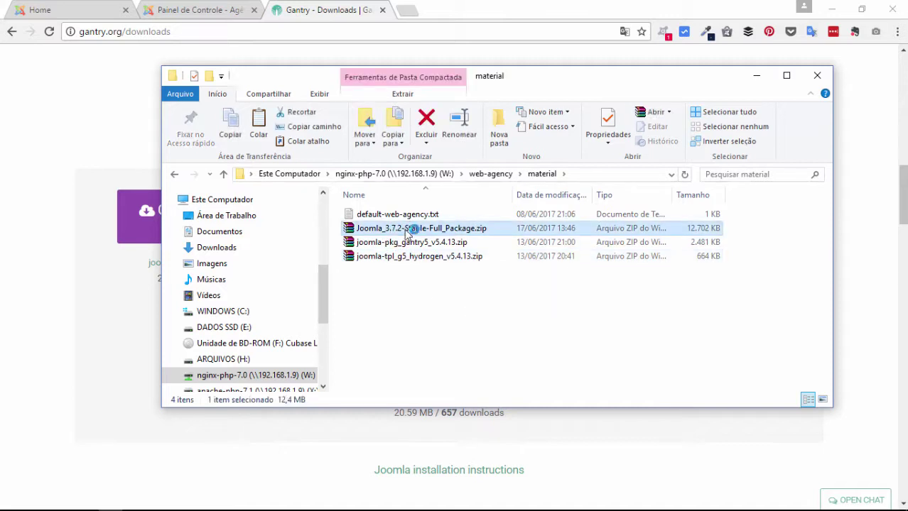
click(371, 242)
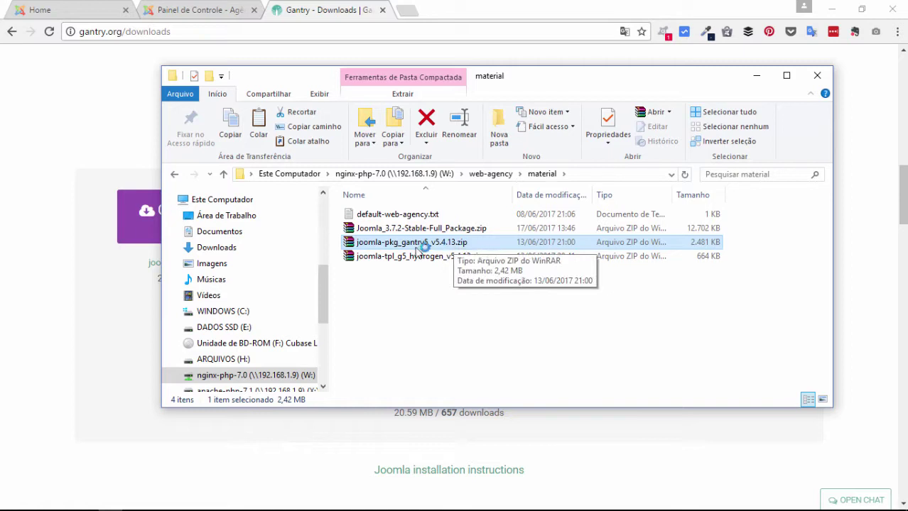
click(367, 257)
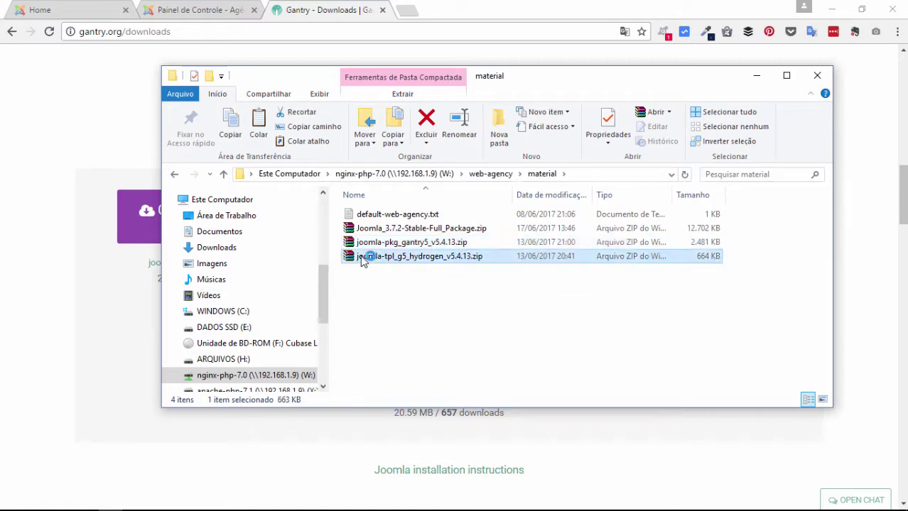
click(454, 242)
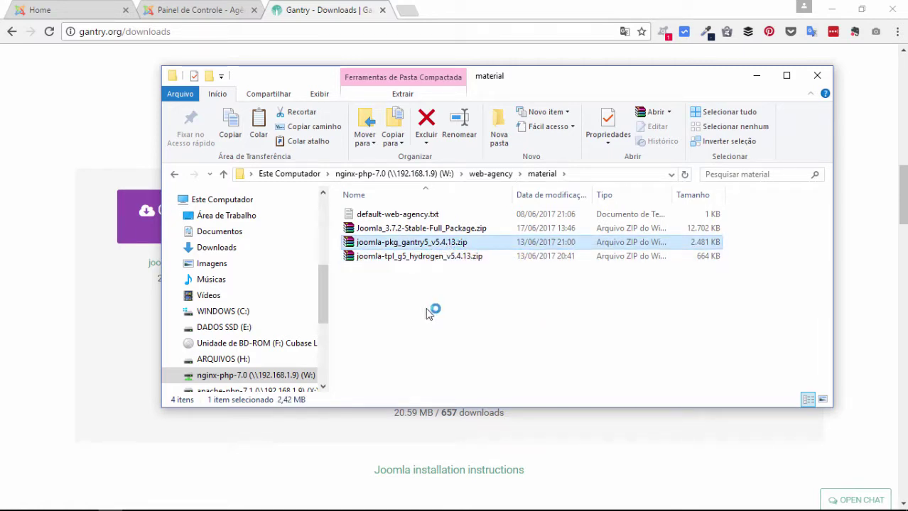
click(452, 310)
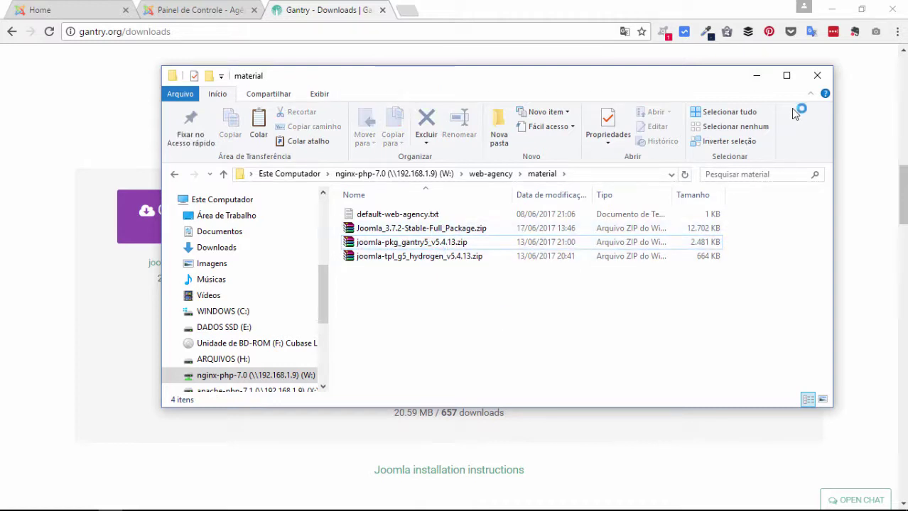
click(755, 79)
Step: In the Painel de Controle tab, go to Extensões > Gerenciar > Instalar
click(106, 10)
click(200, 10)
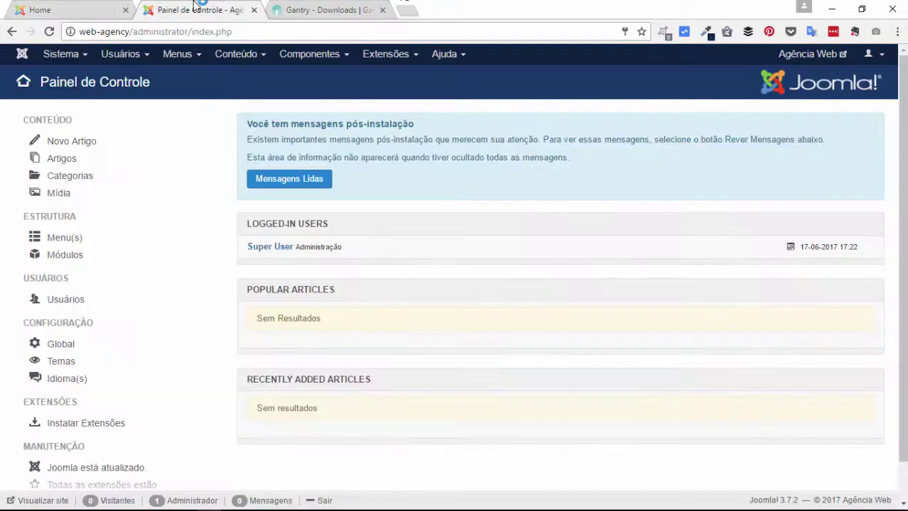
click(309, 55)
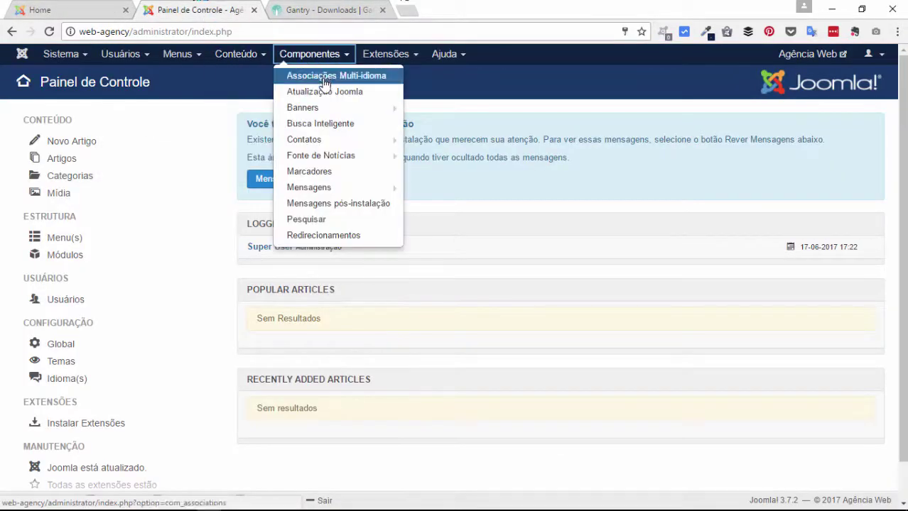
click(398, 59)
mouse_move(404, 75)
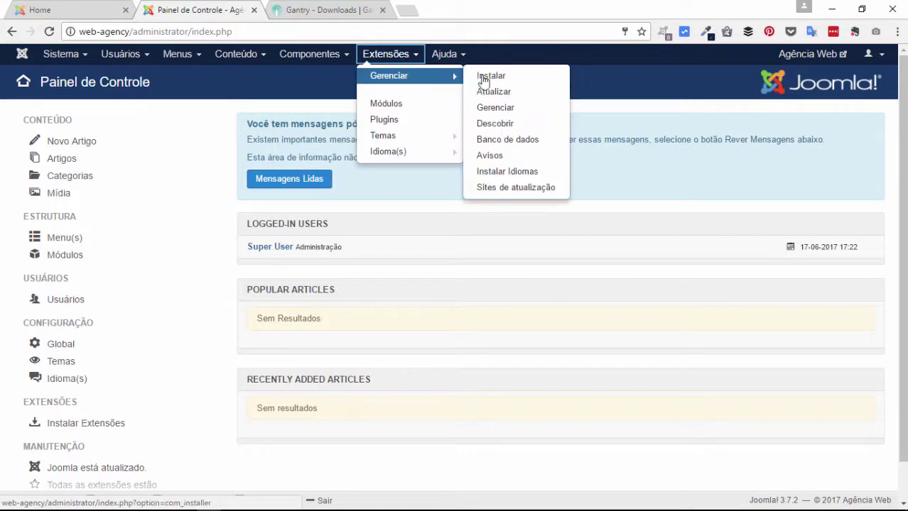
click(484, 75)
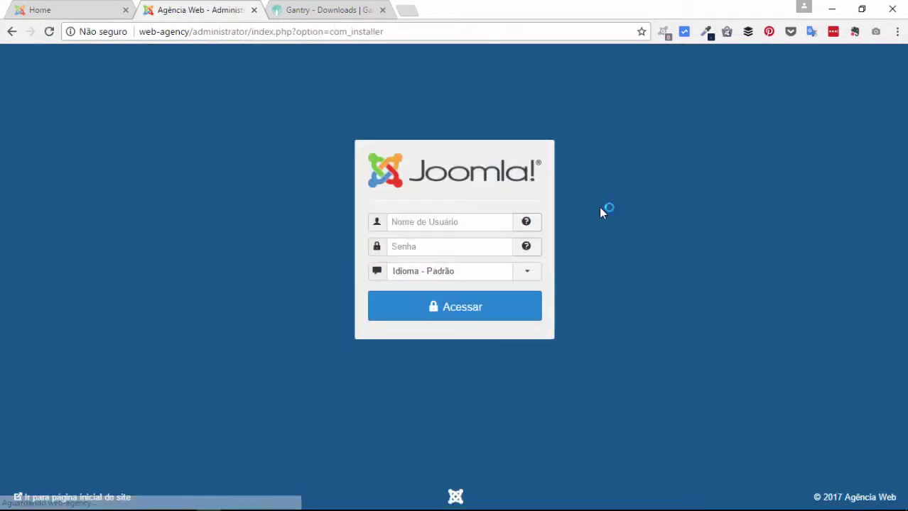
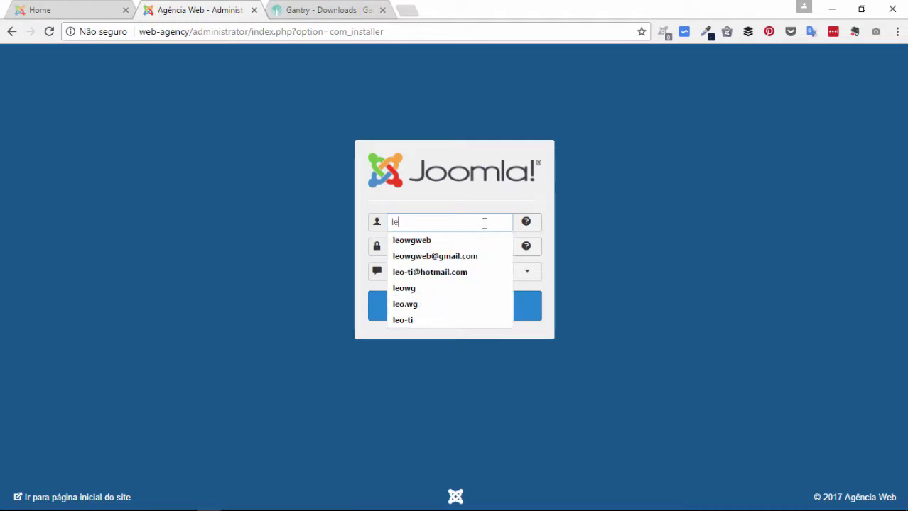
Step: Log in with the saved administrator username and start entering the password
click(447, 241)
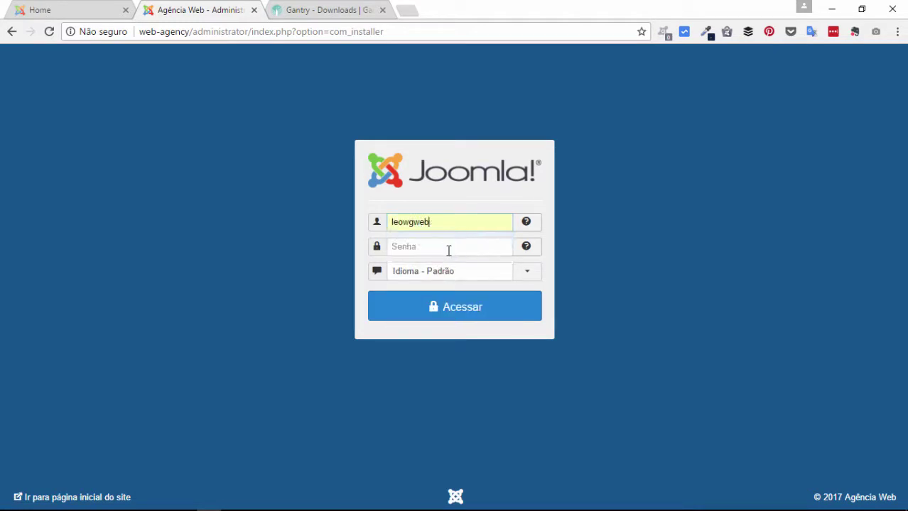
click(449, 250)
text(l)
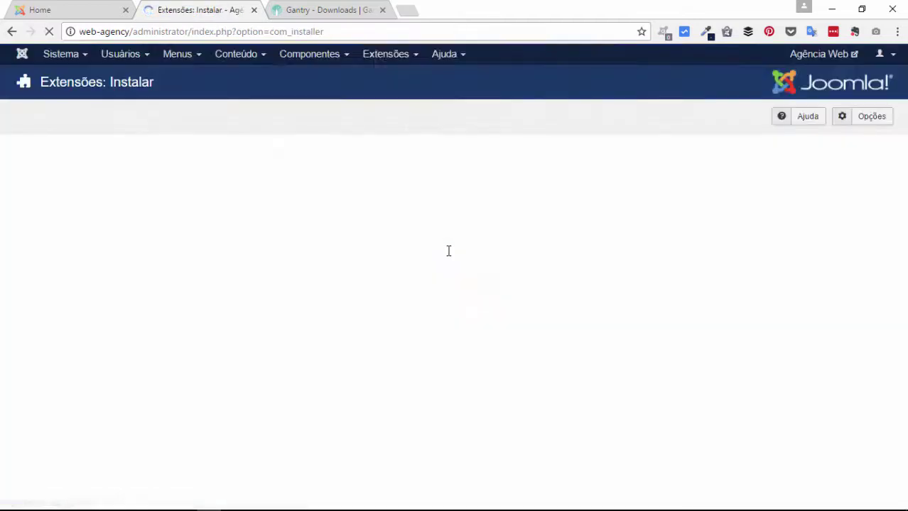
Step: Upload joomla-pkg_gantry5_v5.4.13.zip from W:\web-agency\material to install it
scroll(705, 381, down, 1)
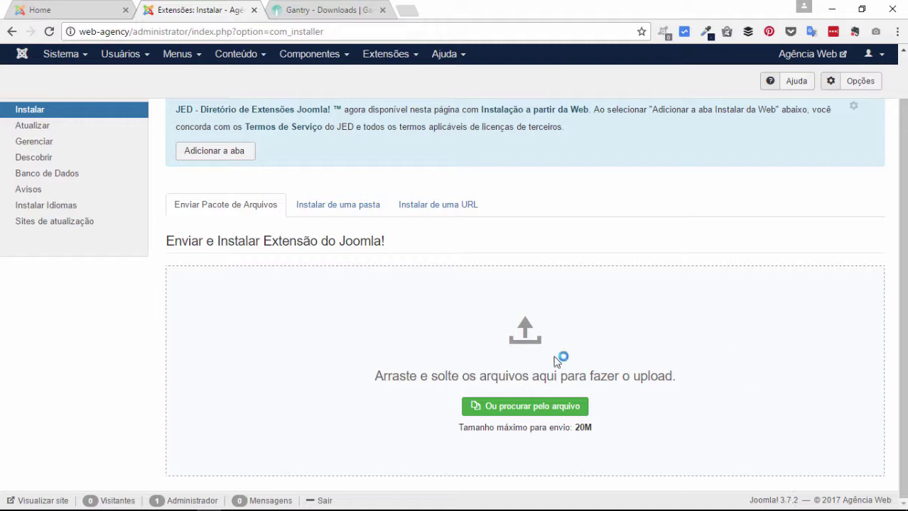
click(516, 411)
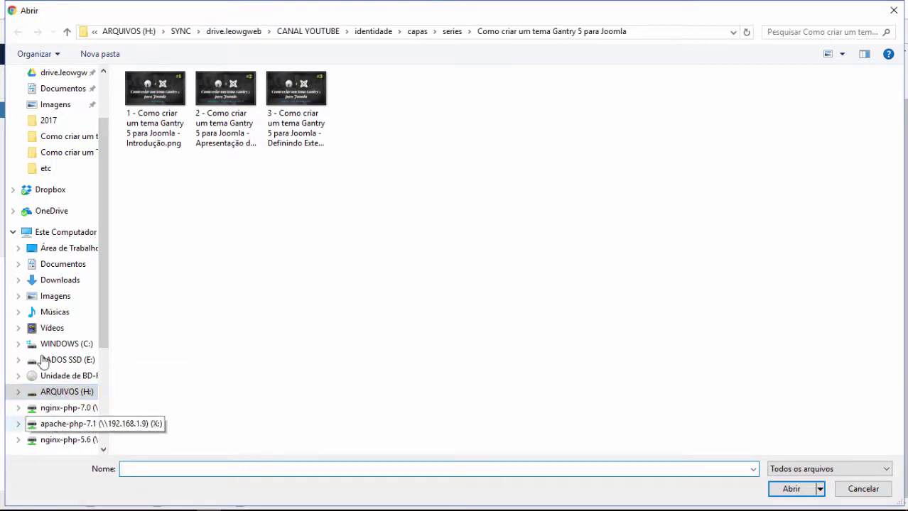
scroll(63, 397, down, 1)
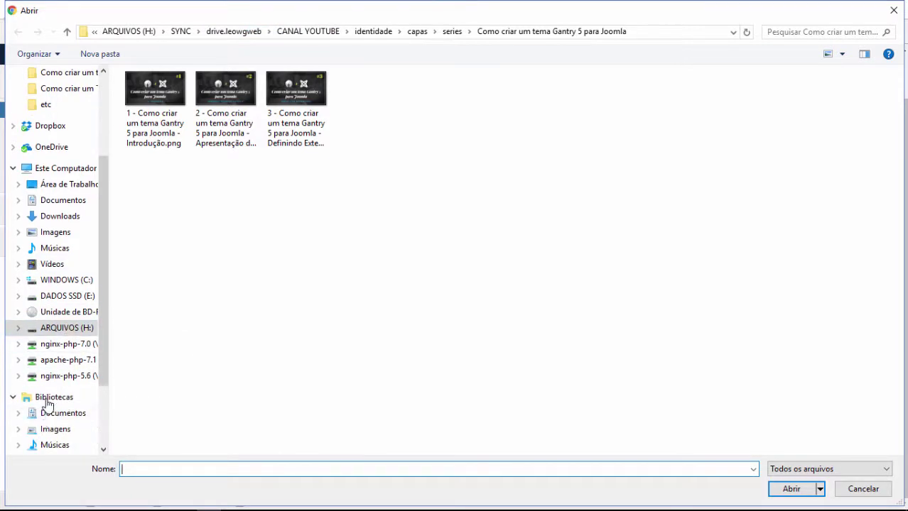
click(62, 344)
double_click(157, 135)
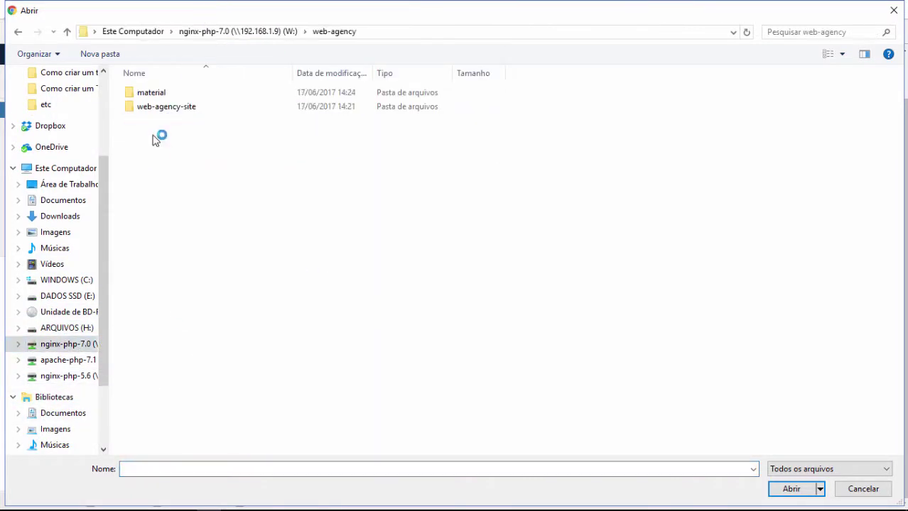
double_click(165, 93)
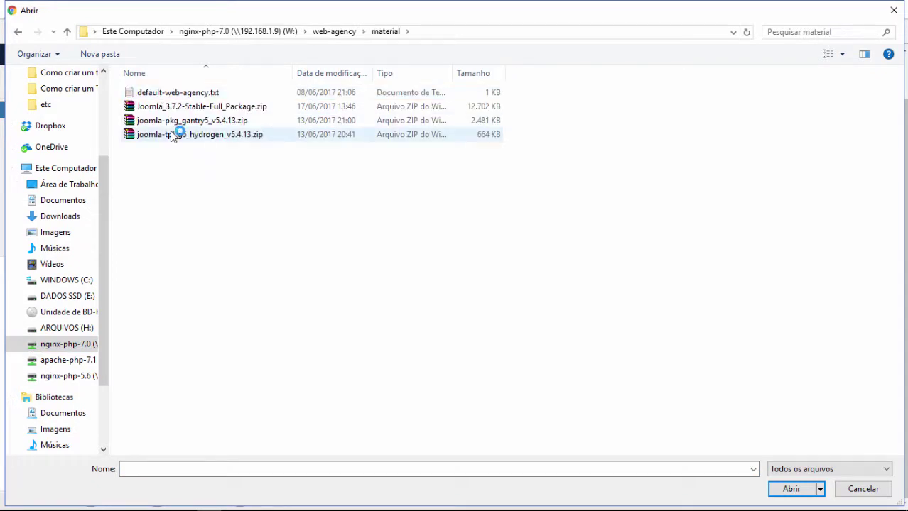
click(167, 121)
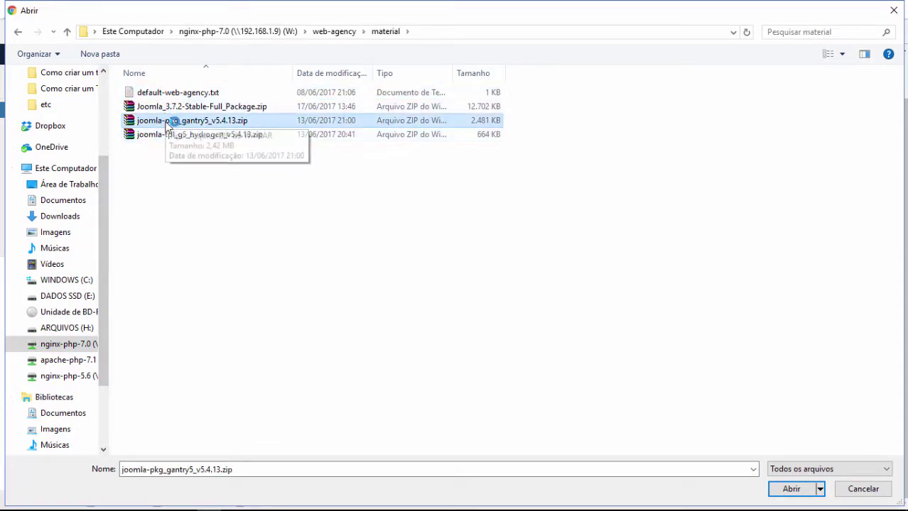
double_click(229, 119)
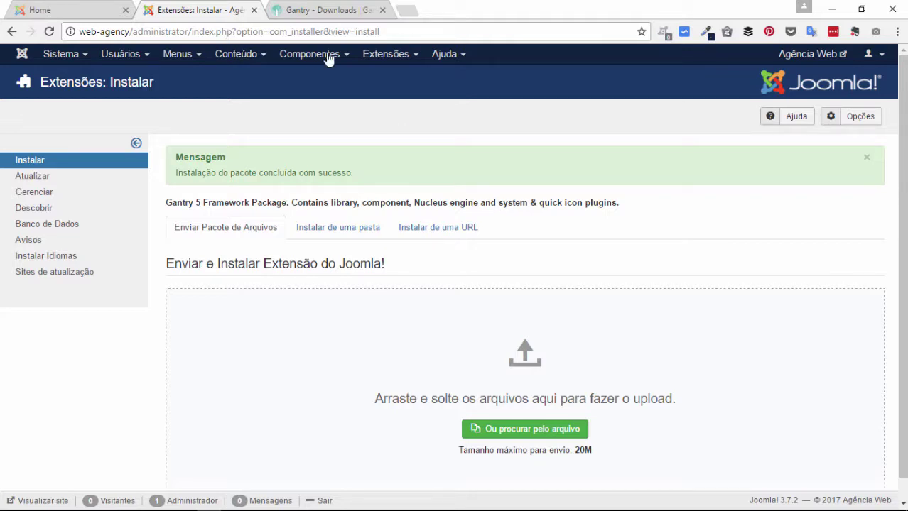
Step: Go to Componentes > Gantry 5 Themes and view the empty Available Themes list
click(304, 63)
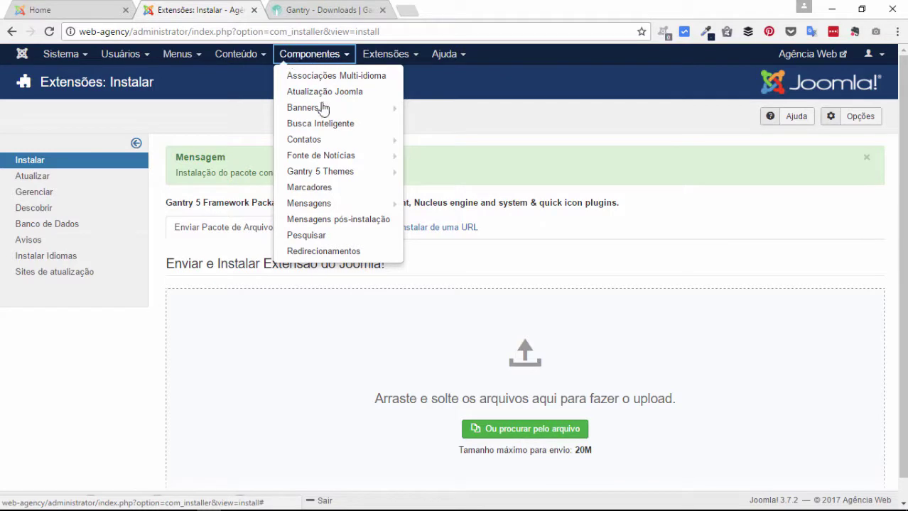
mouse_move(323, 174)
click(325, 174)
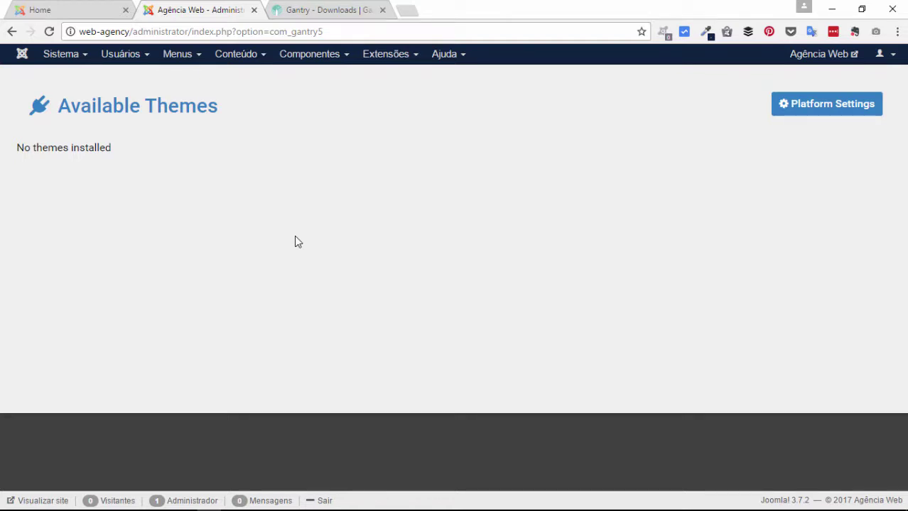
Step: Copy joomla-tpl_g5_hydrogen_v5.4.13.zip from material into the web-agency folder
click(110, 508)
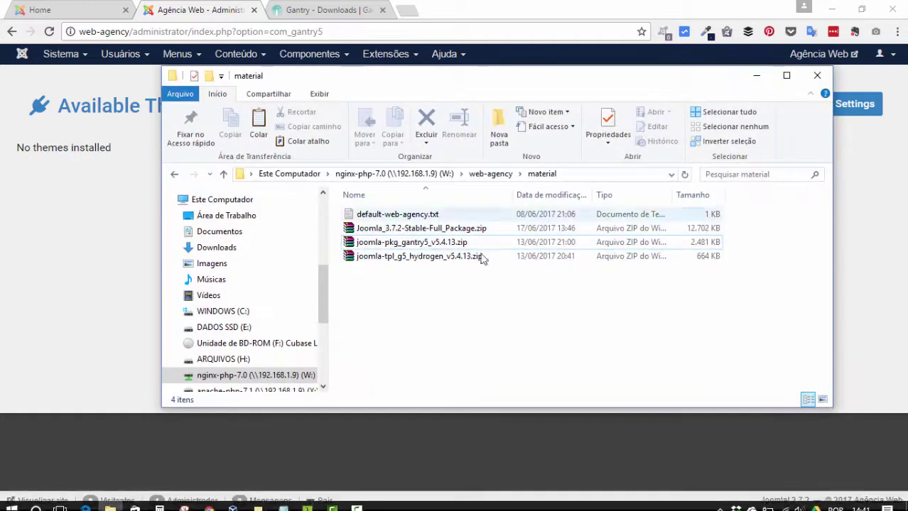
click(383, 260)
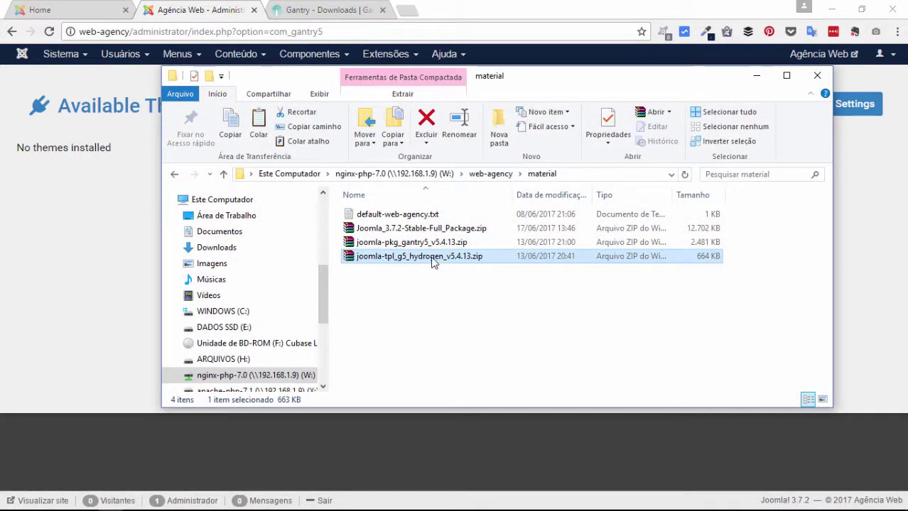
click(501, 177)
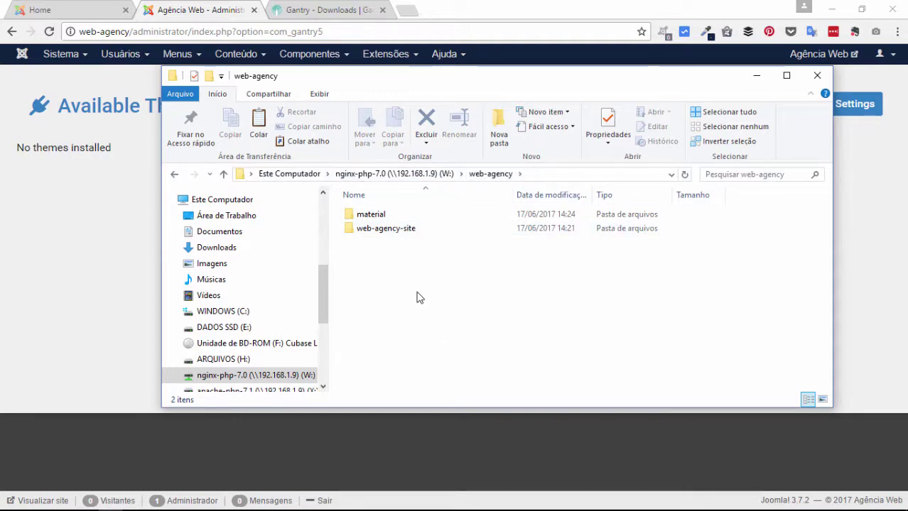
key(ctrl+v)
click(414, 245)
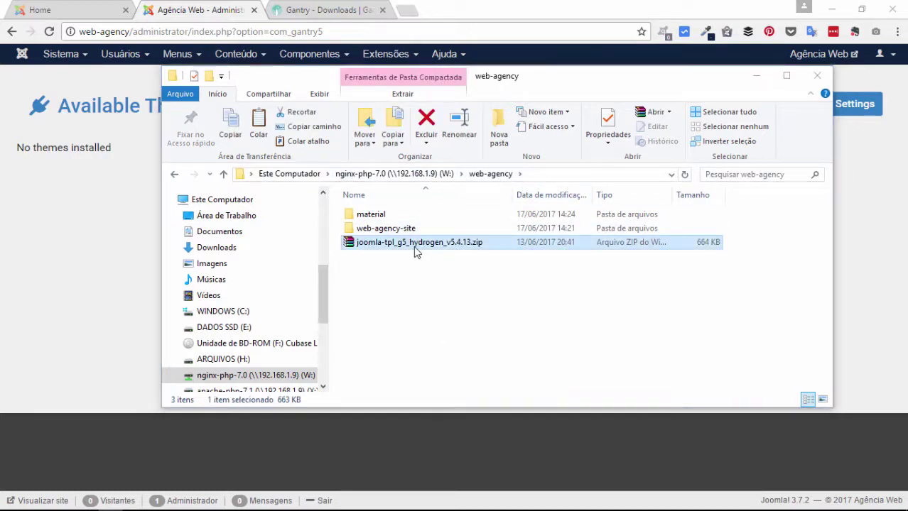
Step: Extract the Hydrogen zip with WinRAR into a joomla-tpl_g5_hydrogen_v5.4.13 folder
double_click(414, 246)
click(474, 274)
key(Menu)
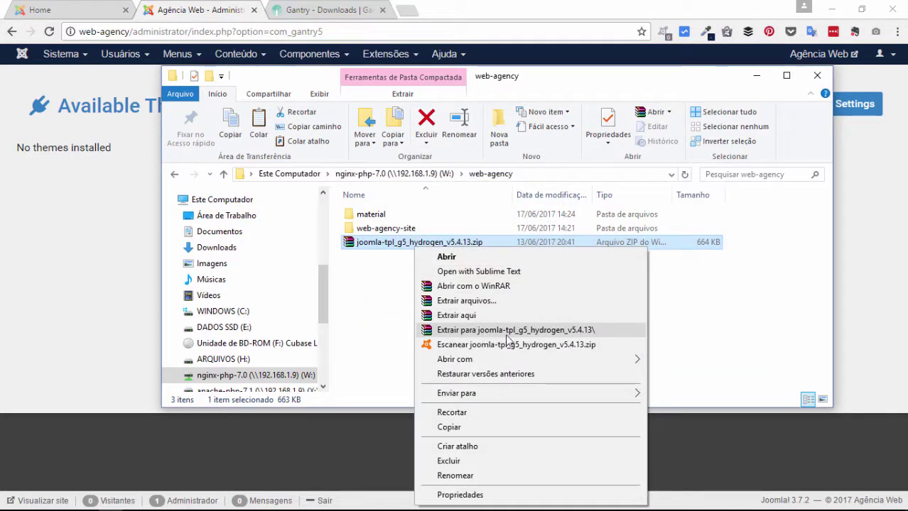
click(532, 332)
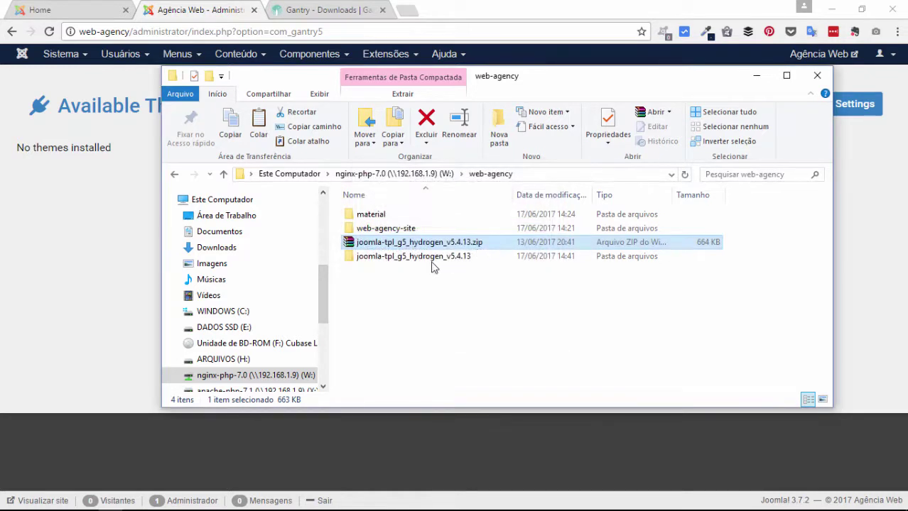
click(390, 258)
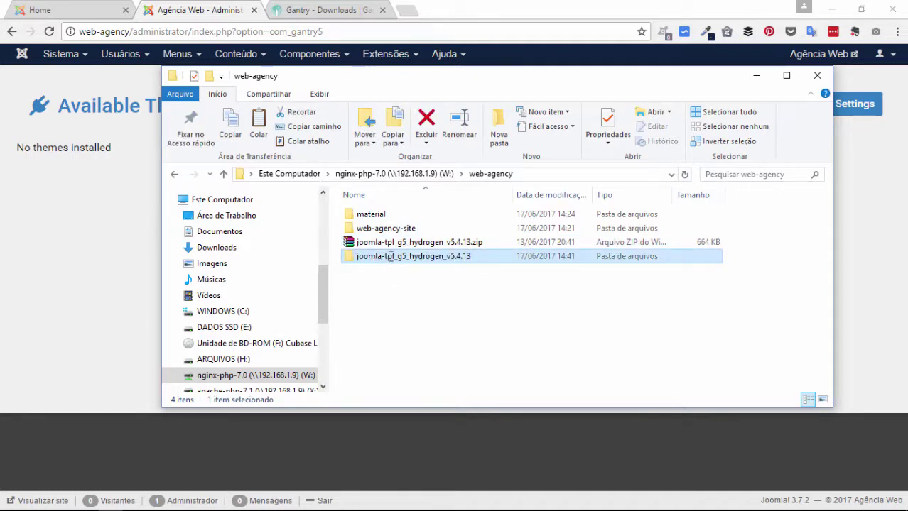
Step: Rename the joomla-tpl_g5_hydrogen_v5.4.13 folder to tpl_g5_webagency_v1.0.0
click(382, 257)
drag(386, 257, 215, 253)
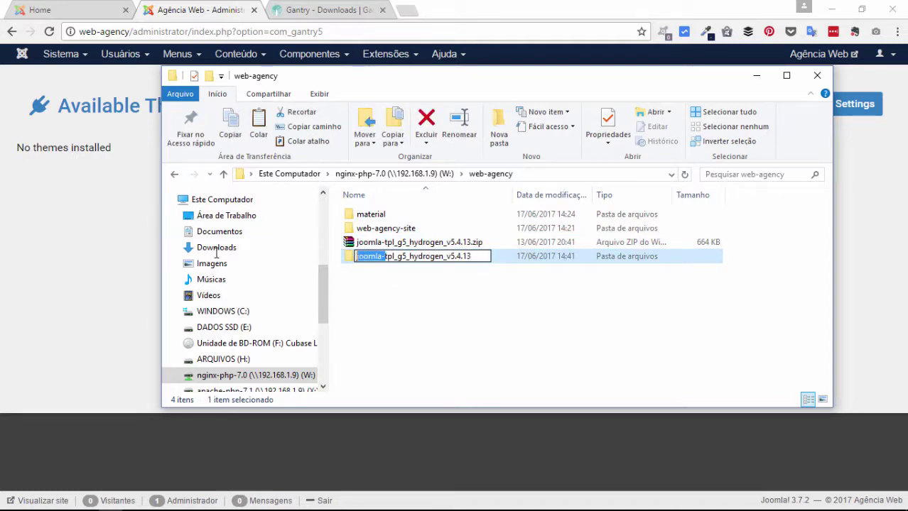
key(BackSpace)
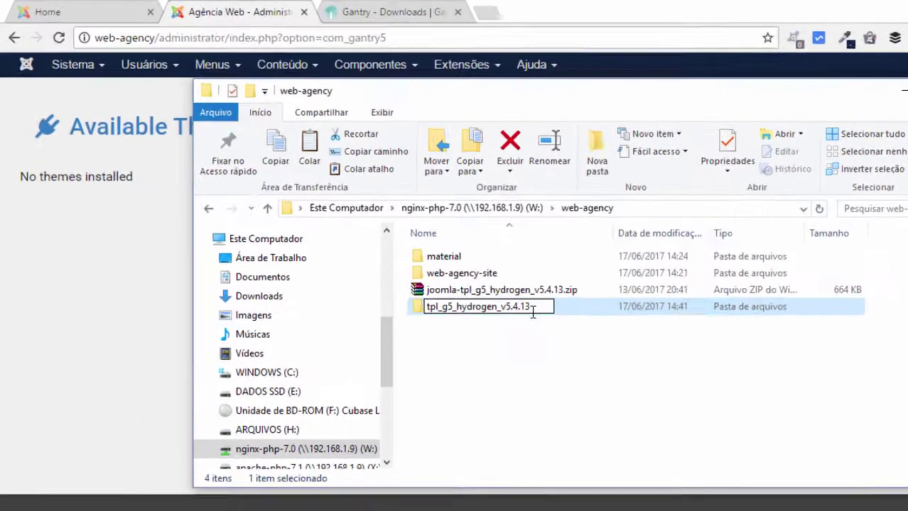
mouse_move(442, 257)
mouse_down()
mouse_move(387, 257)
mouse_move(427, 257)
mouse_up()
drag(568, 341, 561, 340)
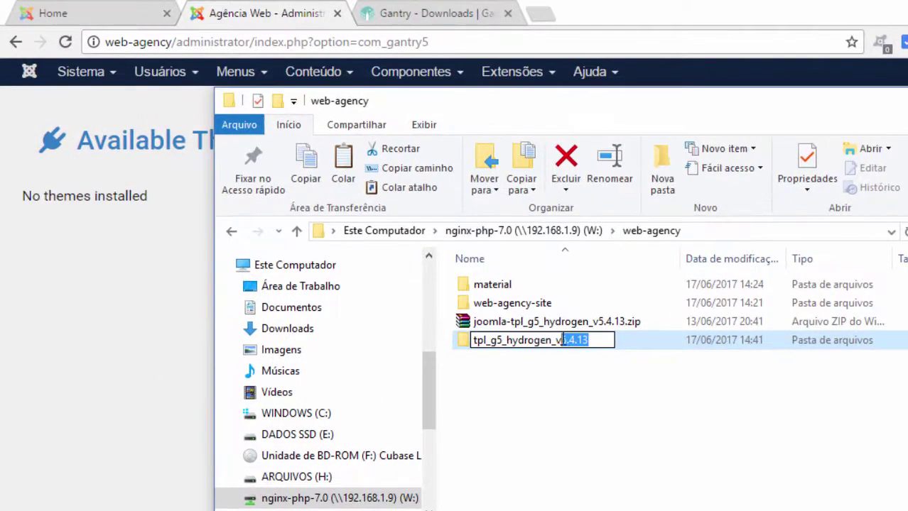
text(1.0.0)
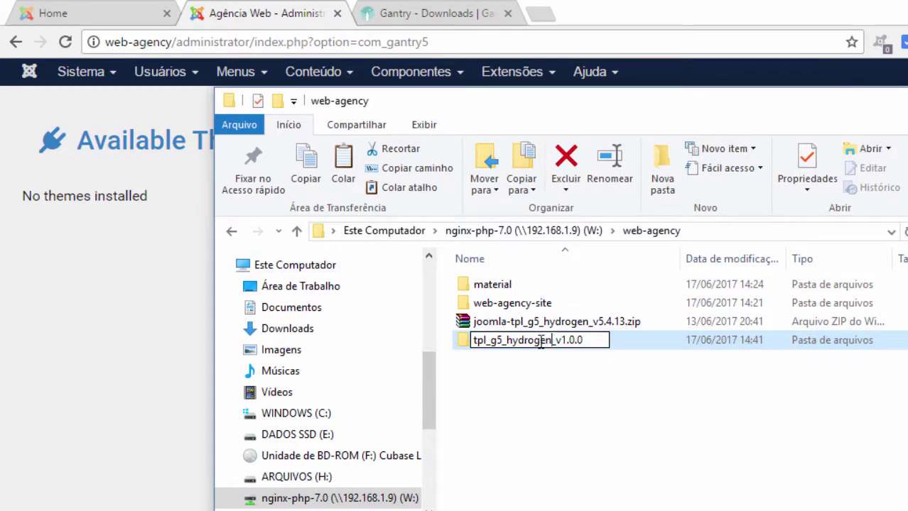
drag(553, 340, 506, 340)
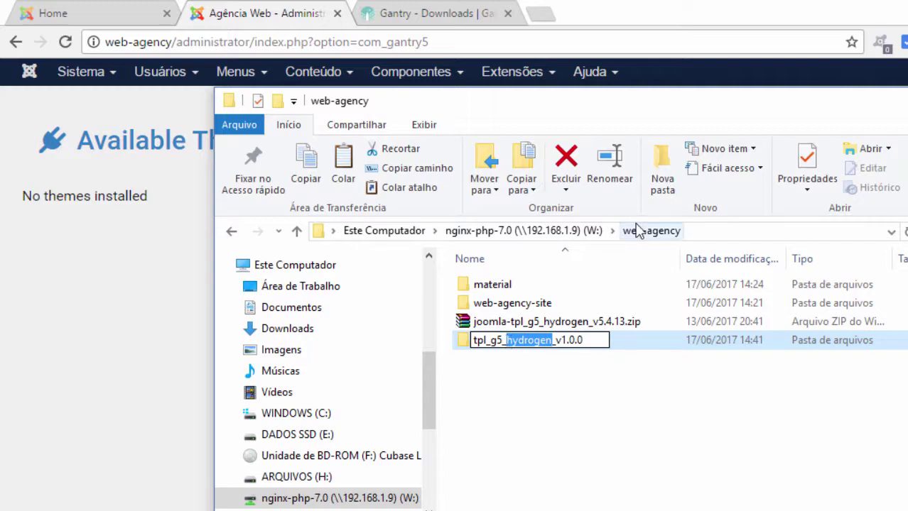
text(webagency)
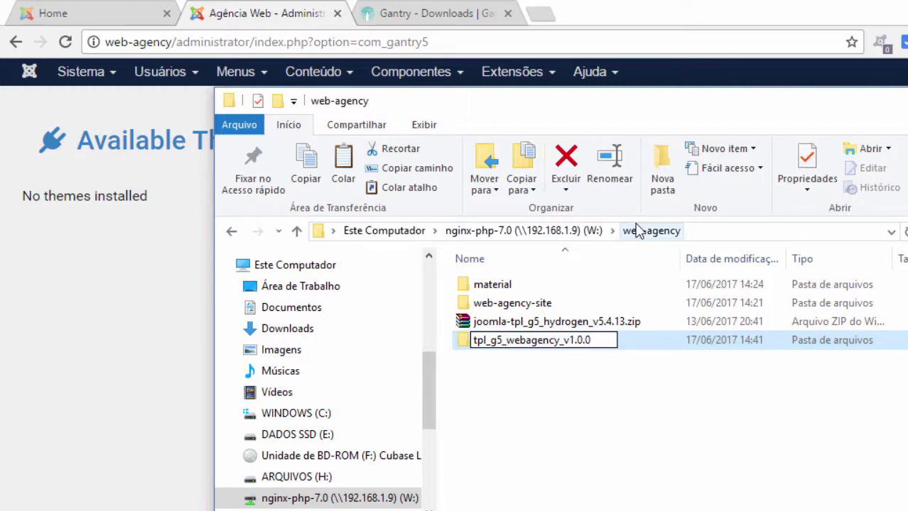
key(Return)
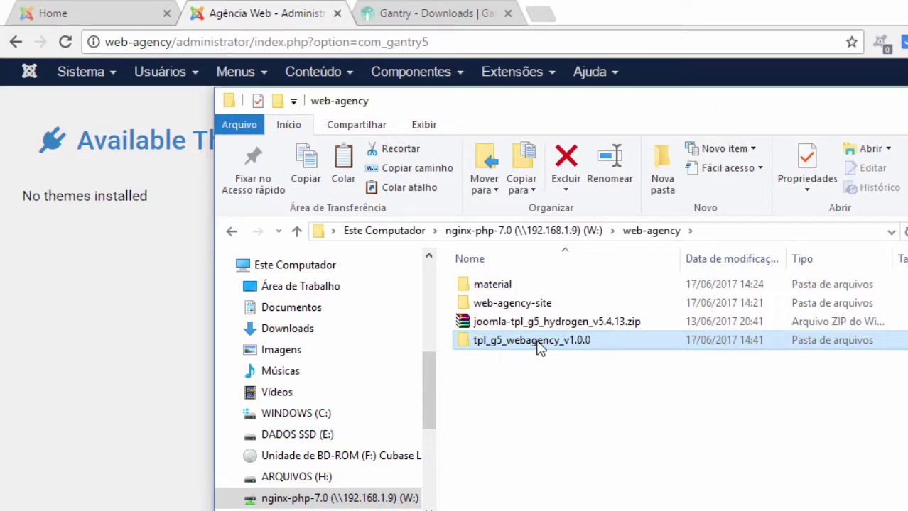
Step: Look inside tpl_g5_webagency_v1.0.0, go back, and launch PhpStorm from the Start menu
double_click(538, 342)
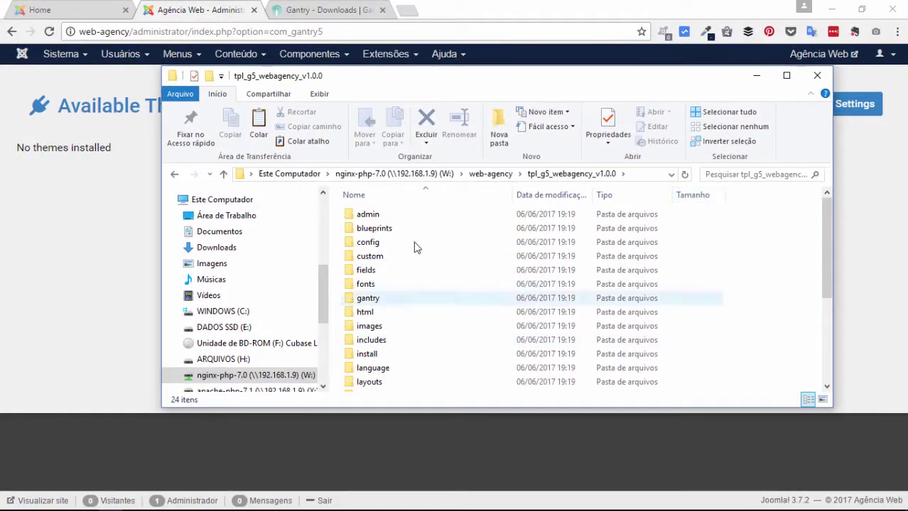
click(175, 175)
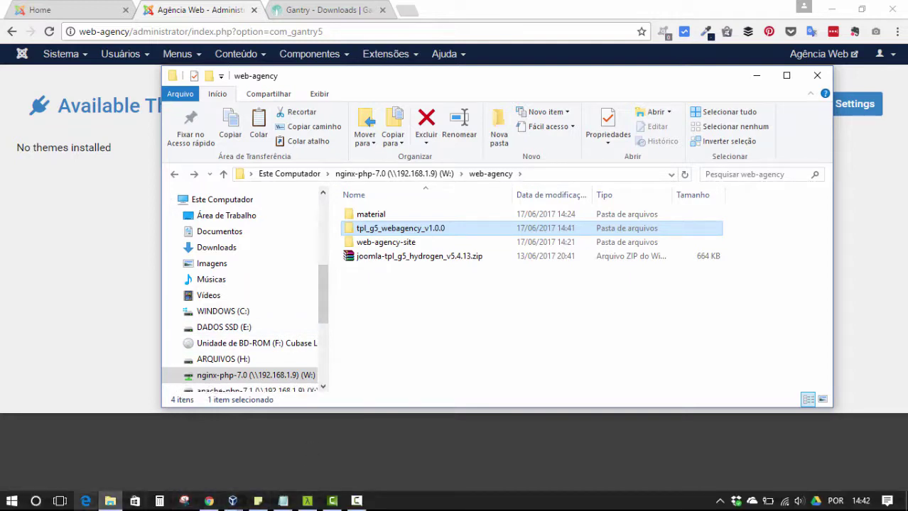
click(11, 501)
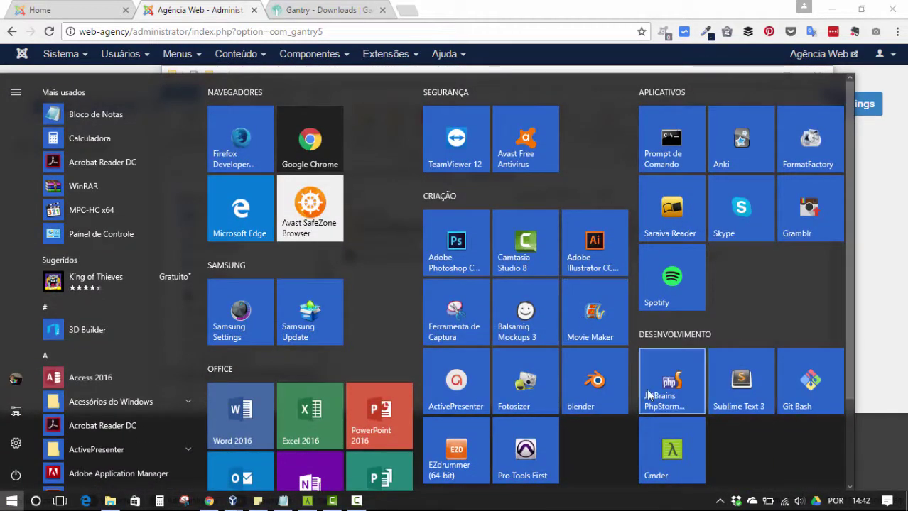
click(647, 395)
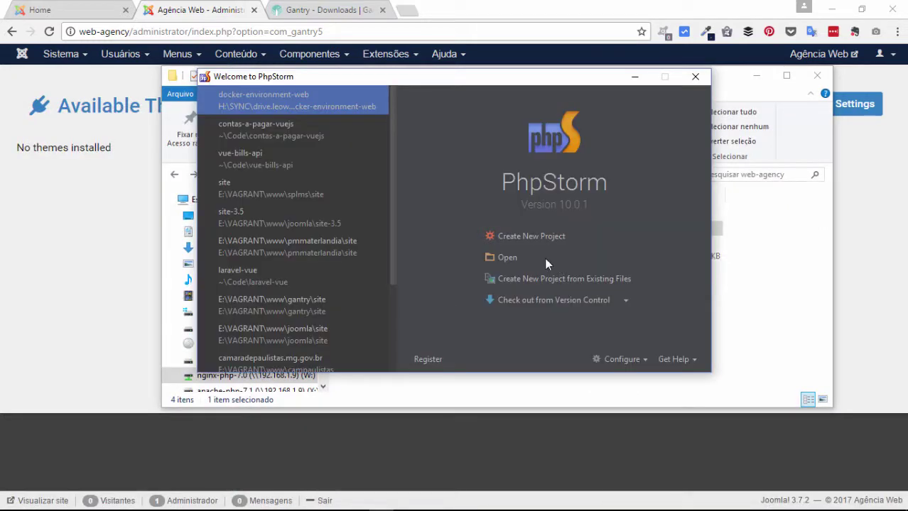
Step: From PhpStorm's Welcome screen Open dialog, browse to the W:\web-agency folder
click(509, 259)
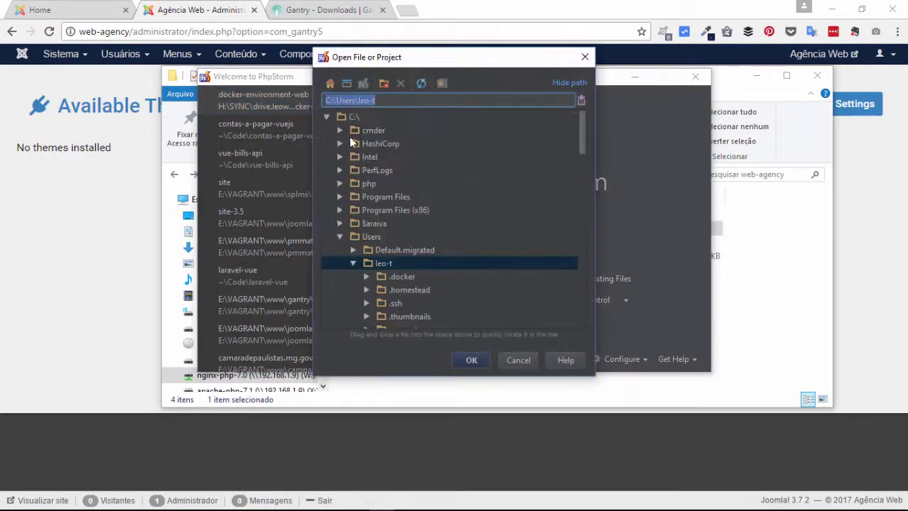
click(324, 116)
click(323, 197)
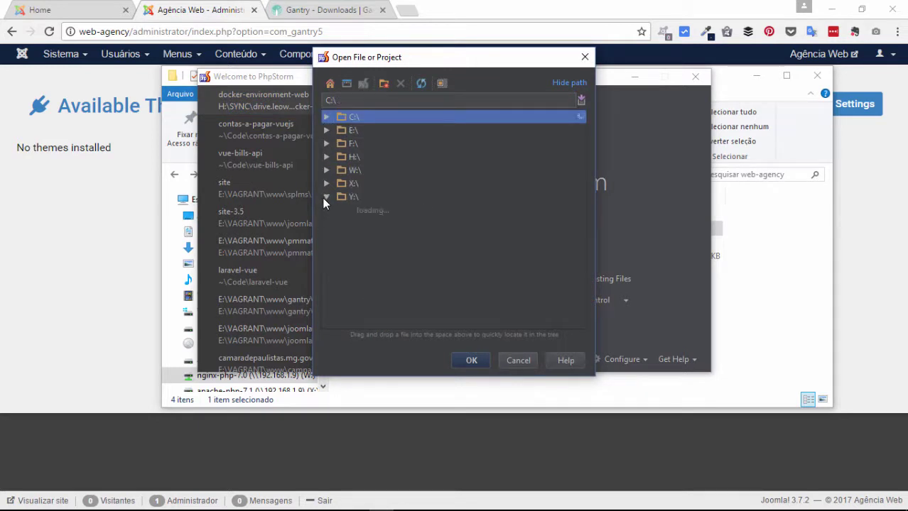
click(323, 197)
click(326, 171)
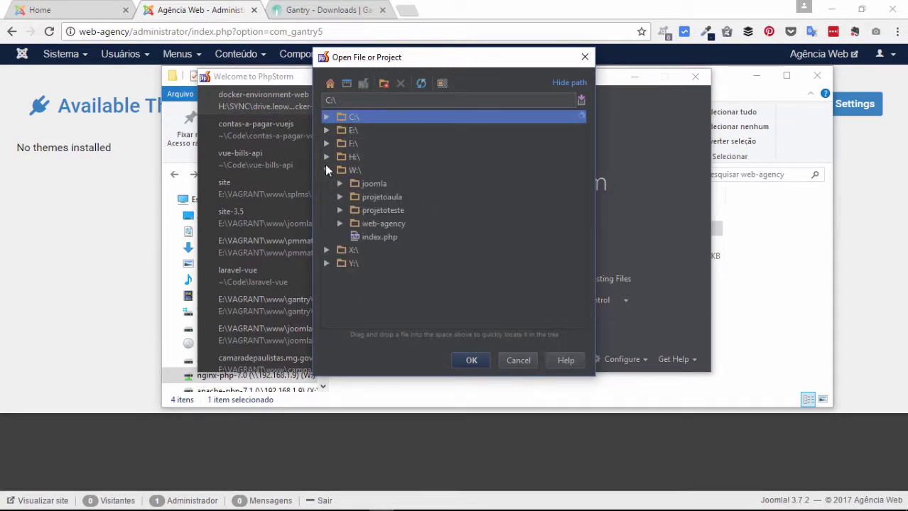
click(339, 223)
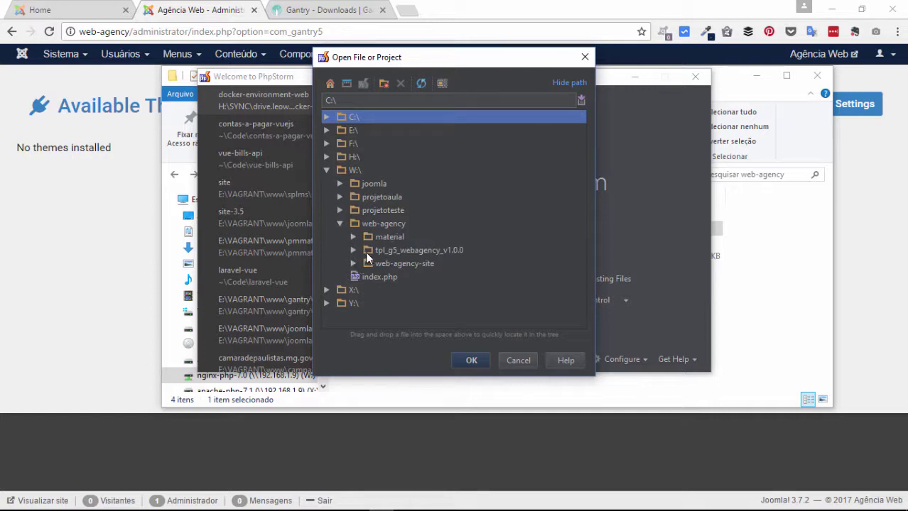
Step: Open tpl_g5_webagency_v1.0.0 as a project, dismiss the sync warning and expand its root
click(358, 249)
click(354, 249)
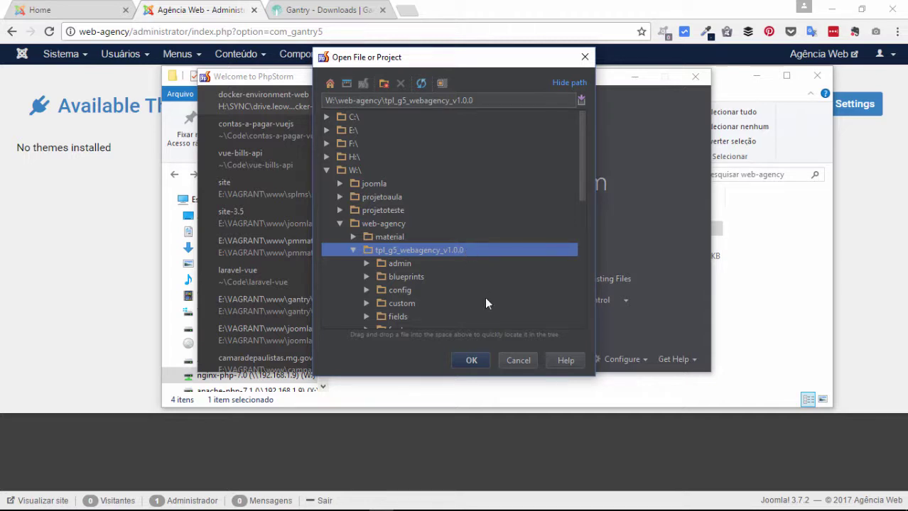
click(471, 360)
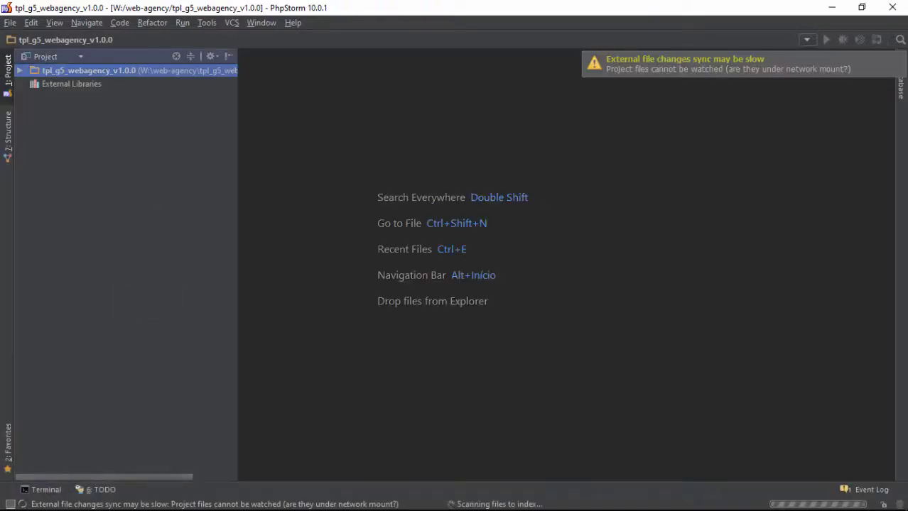
click(899, 54)
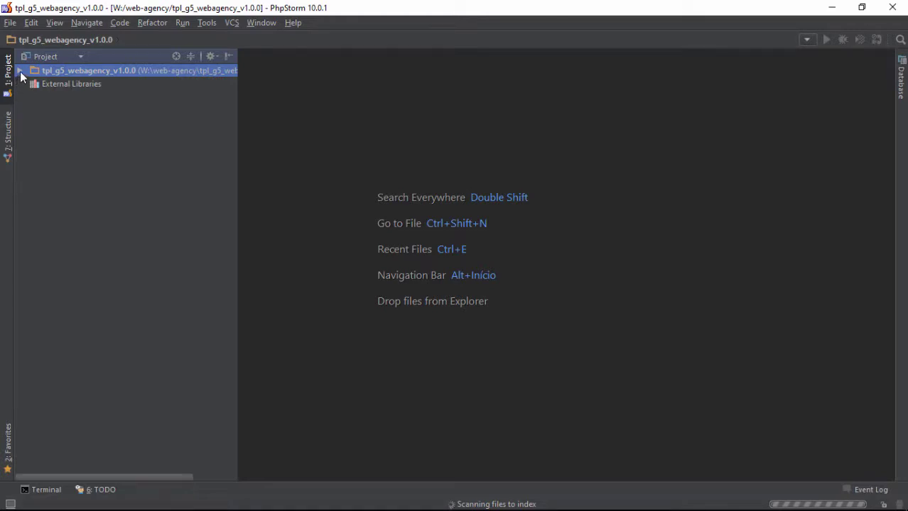
click(20, 71)
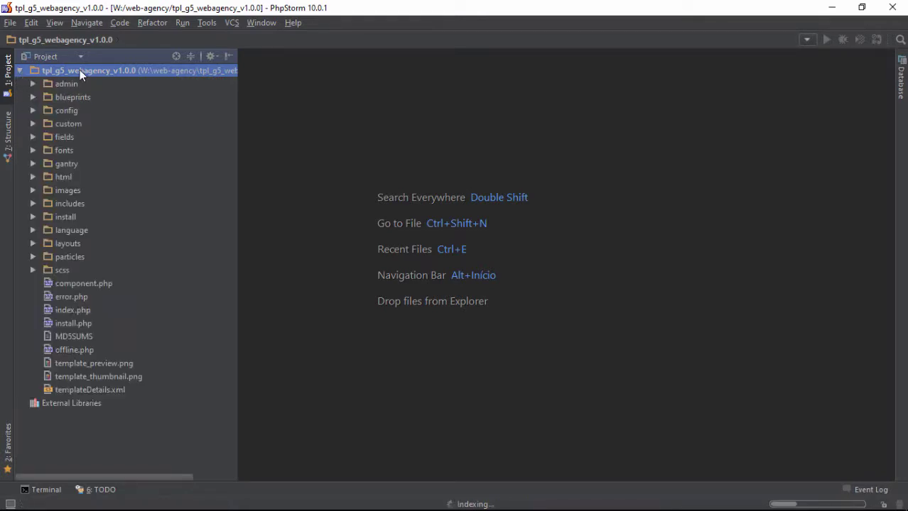